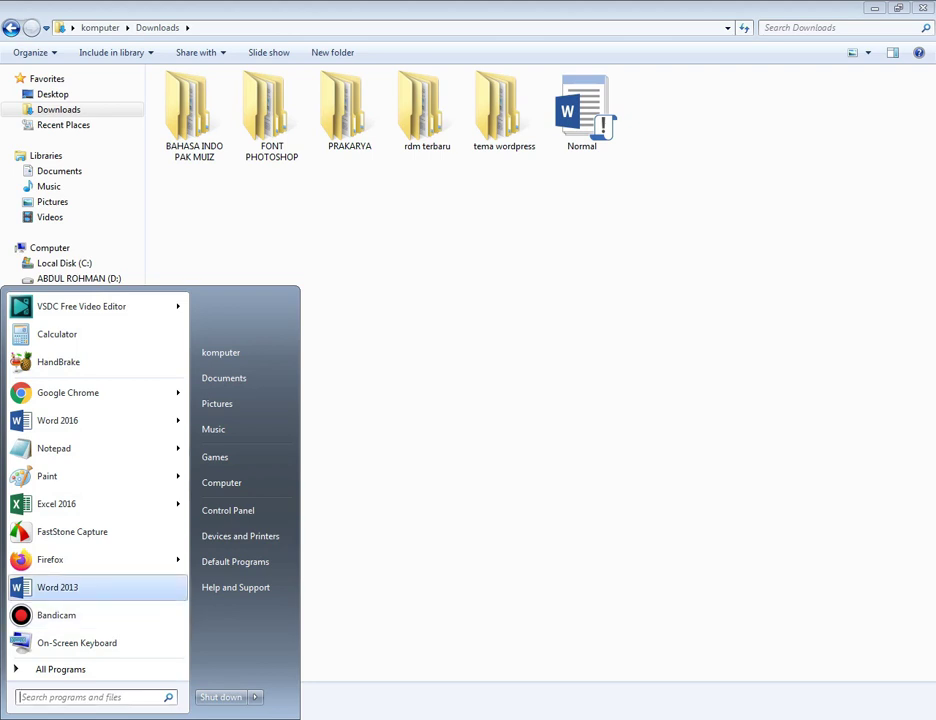
# Launch Word 2013 from the Start menu.
pyautogui.press('Return')
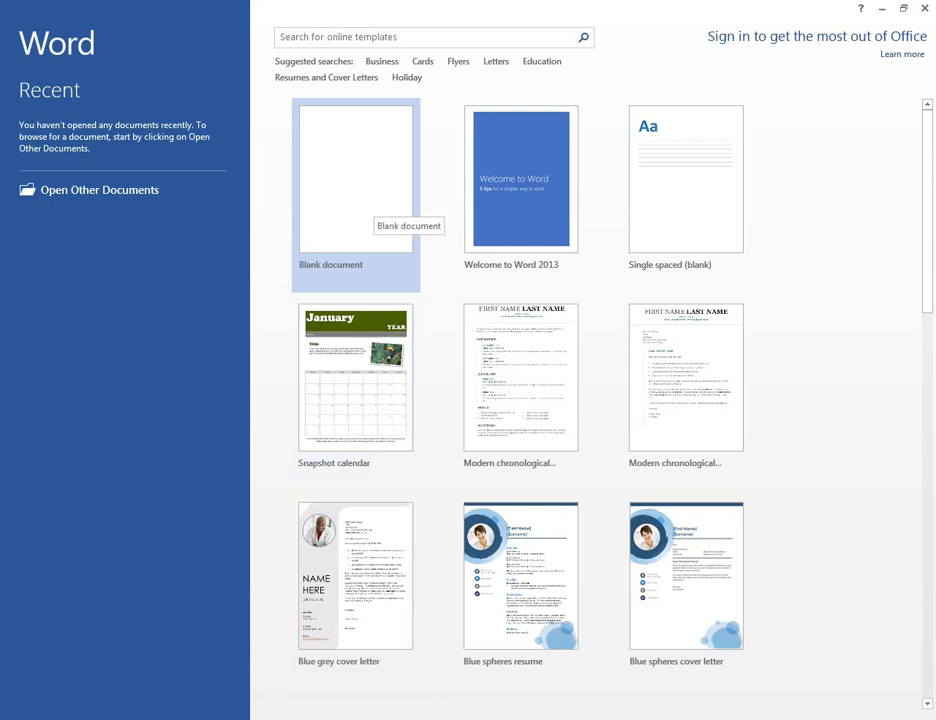
# Start a blank document with 'Jadwal pelajaran' and 'Kelas 8', followed by several empty lines.
pyautogui.click(365, 200)
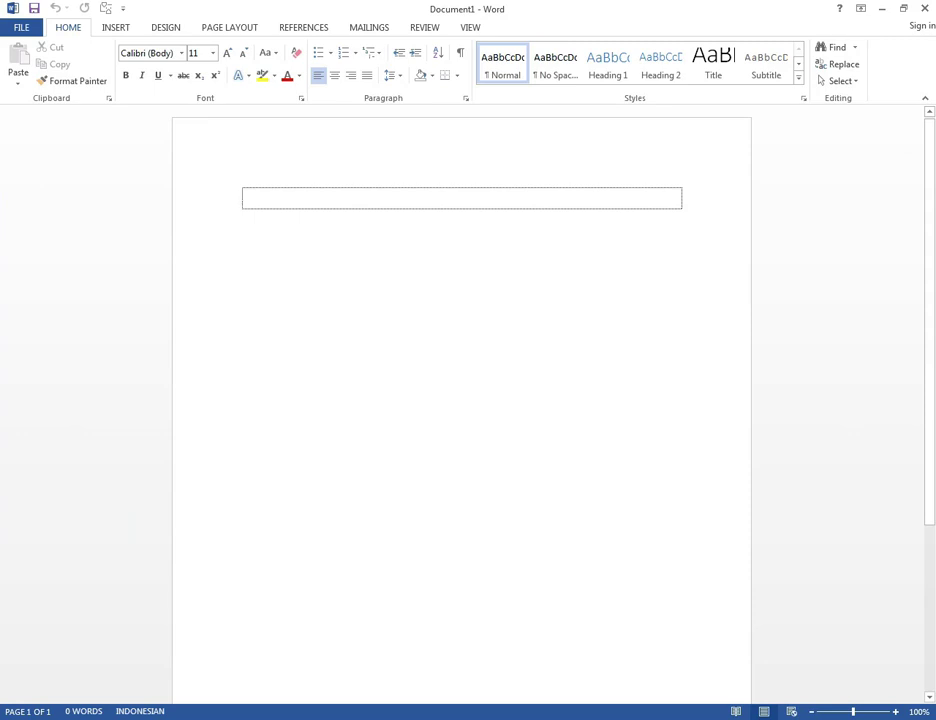
pyautogui.write('Jadwal pelajaran')
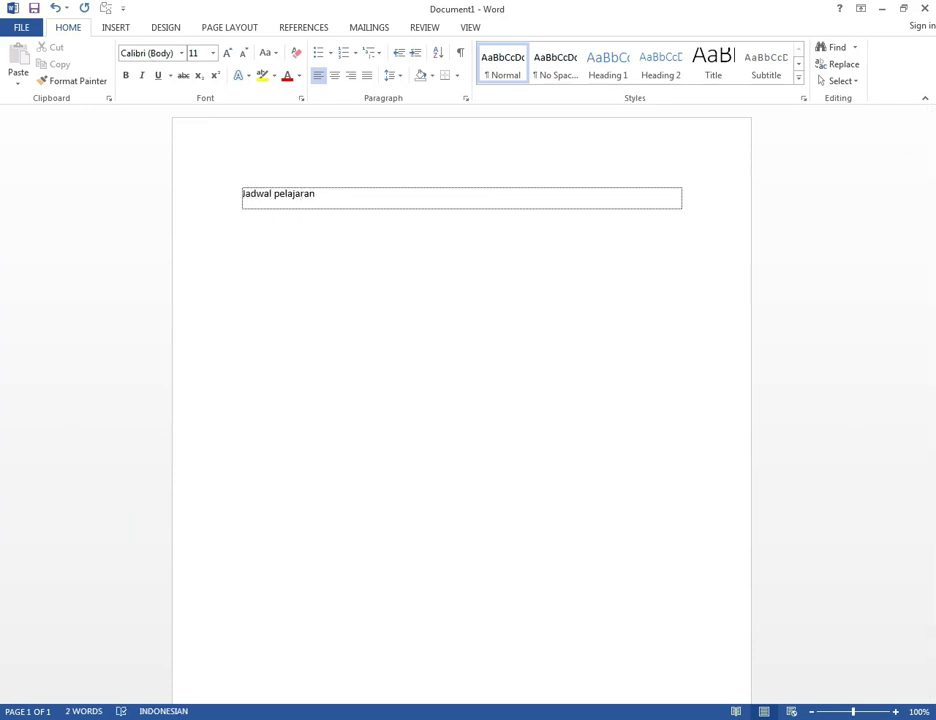
pyautogui.press('Return')
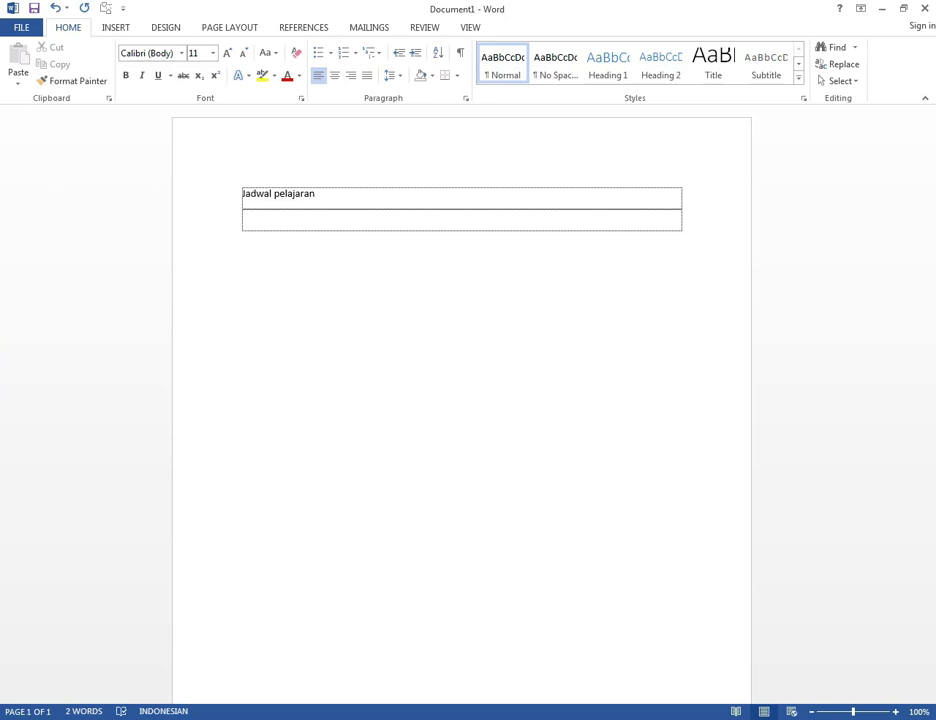
pyautogui.write('Kelas 8')
pyautogui.press('Return')
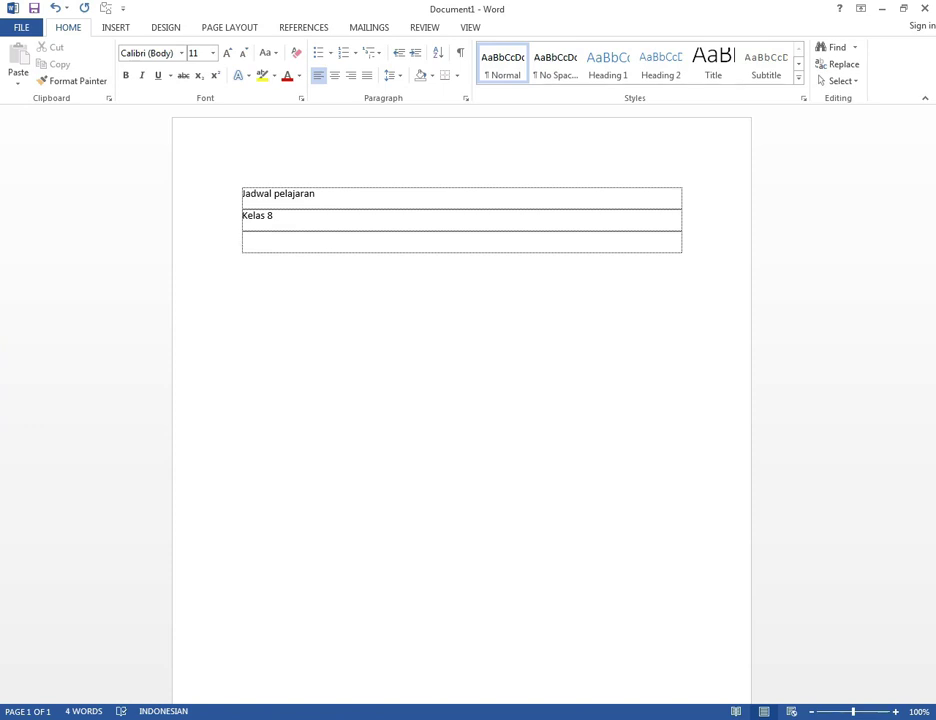
pyautogui.press('Return')
pyautogui.press('Return')
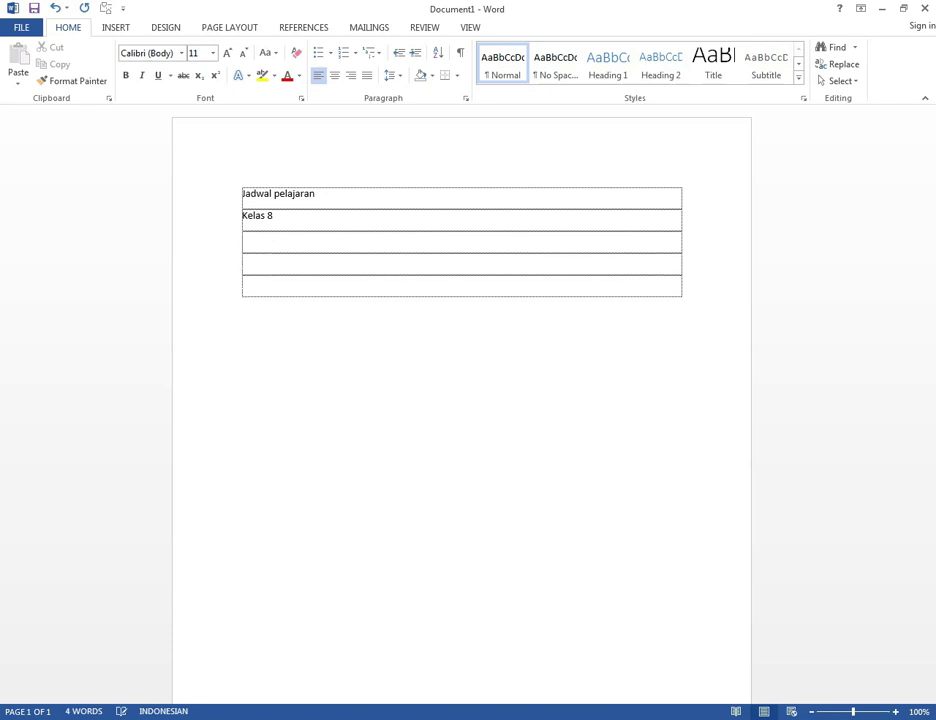
pyautogui.press('Return')
pyautogui.press('Return')
pyautogui.press('Return')
pyautogui.press('Return')
pyautogui.press('Return')
pyautogui.press('Return')
pyautogui.press('Return')
pyautogui.press('Return')
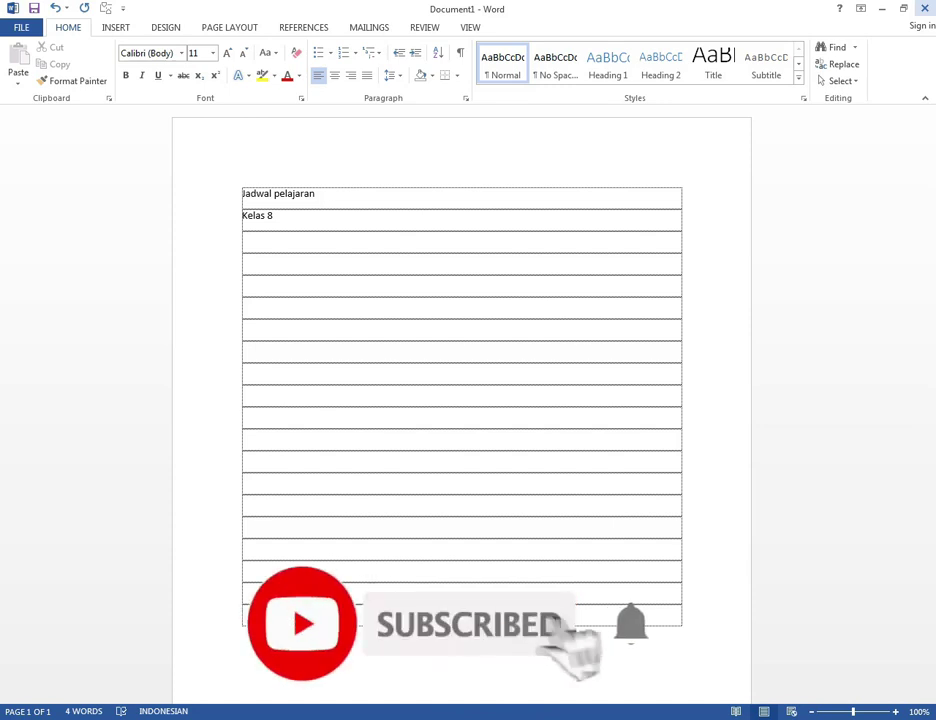
# Close Word without keeping the document, returning to the desktop.
pyautogui.click(925, 8)
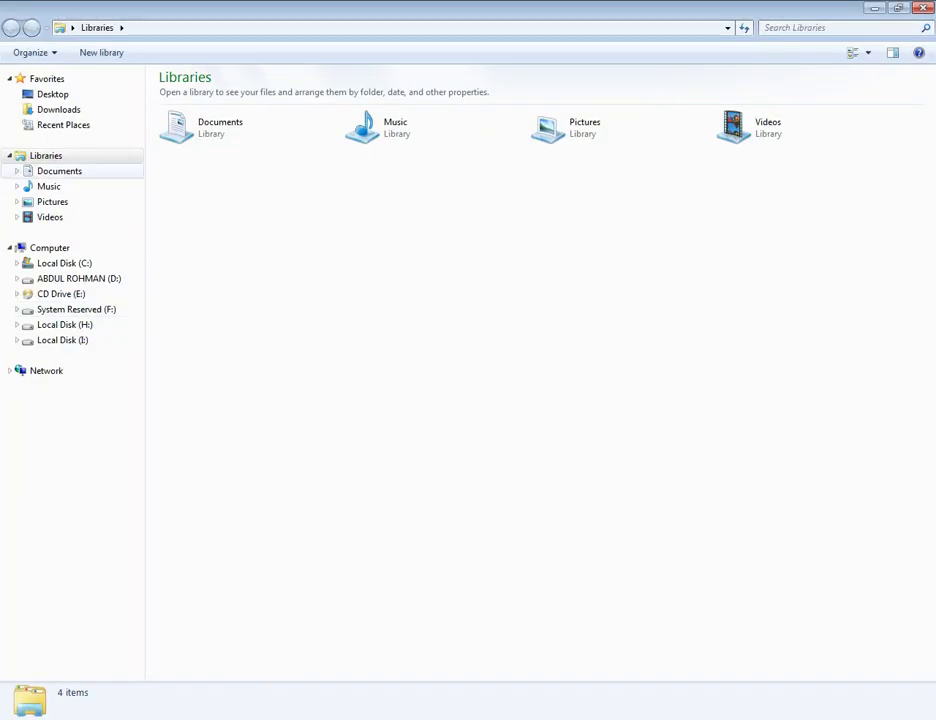
# Search Google in Chrome for 'download normal.dotm word 2013'.
pyautogui.click(58, 109)
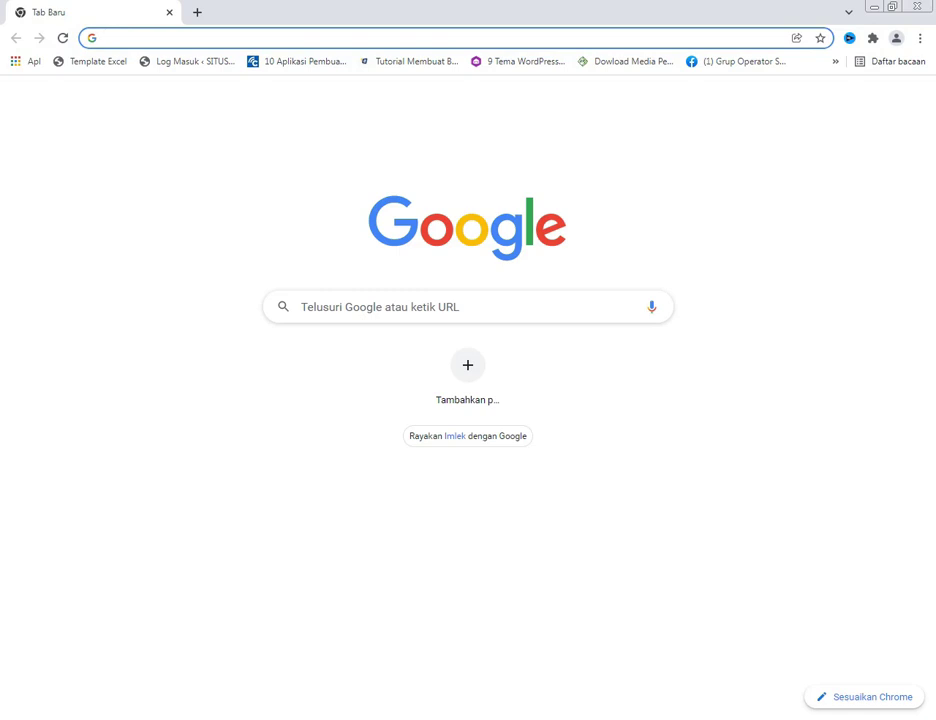
pyautogui.write('download')
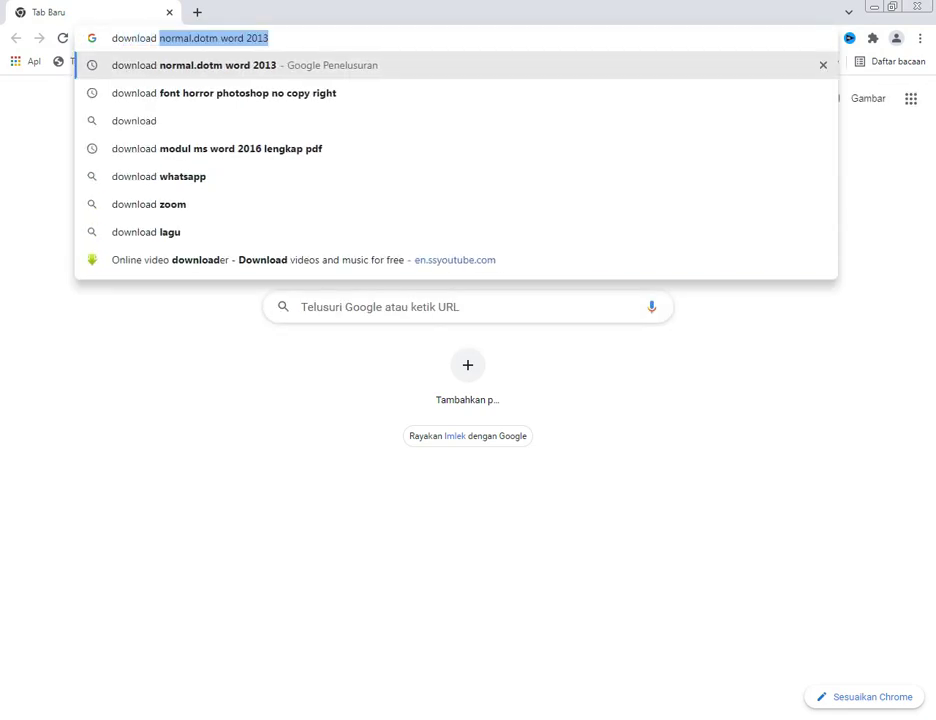
pyautogui.press('Right')
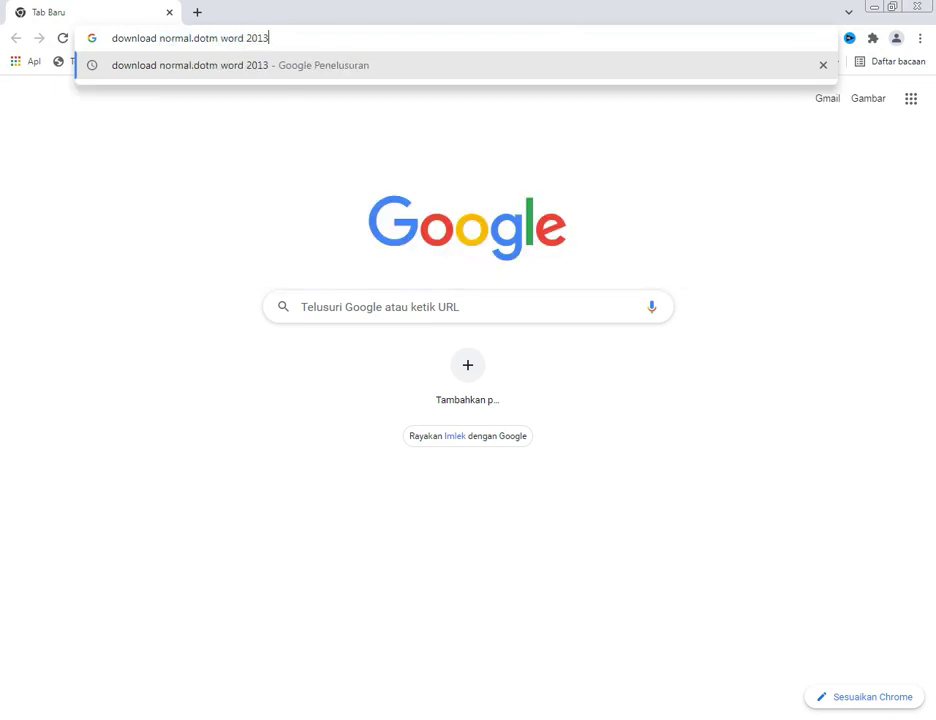
pyautogui.press('Return')
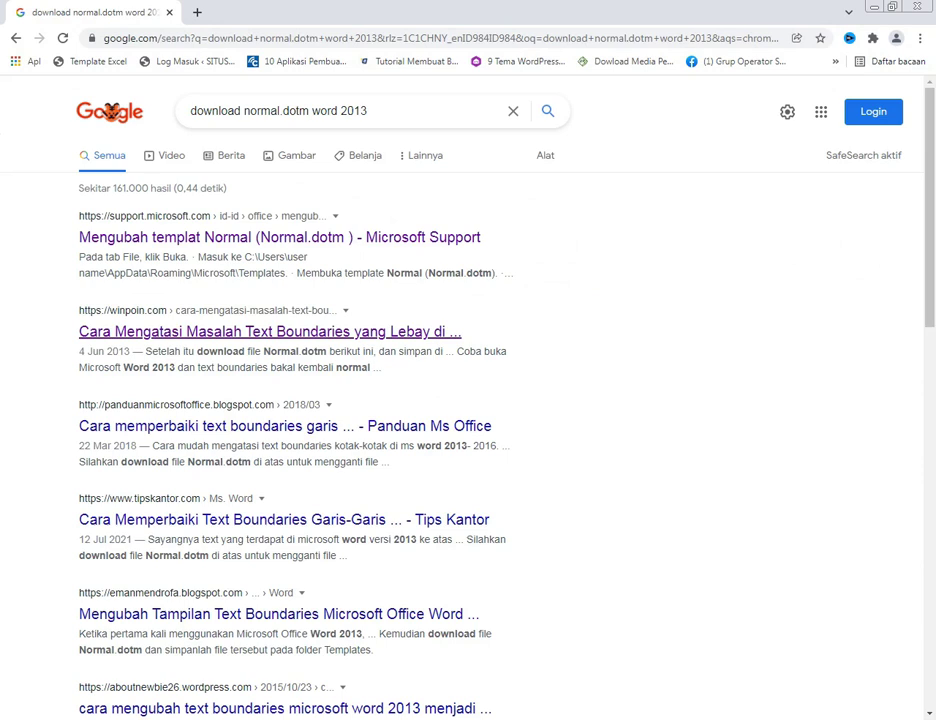
# Open the WinPoin Text Boundaries article and read down to its Normal.dotm download link.
pyautogui.click(270, 331)
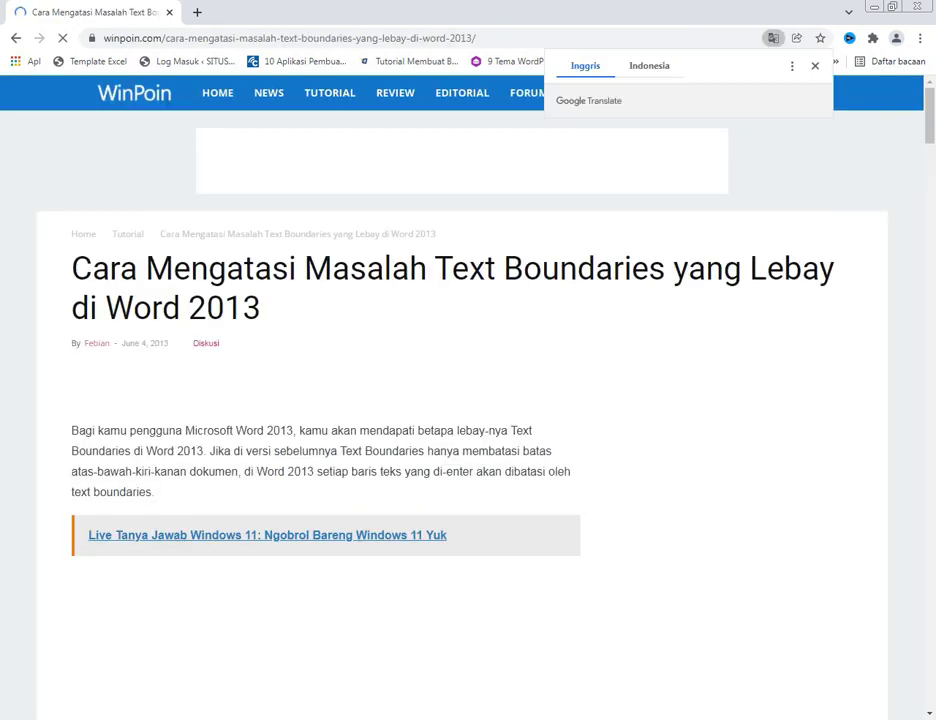
pyautogui.scroll(-5, 468, 420)
pyautogui.scroll(-3, 468, 420)
pyautogui.scroll(-7, 468, 420)
pyautogui.scroll(-4, 468, 420)
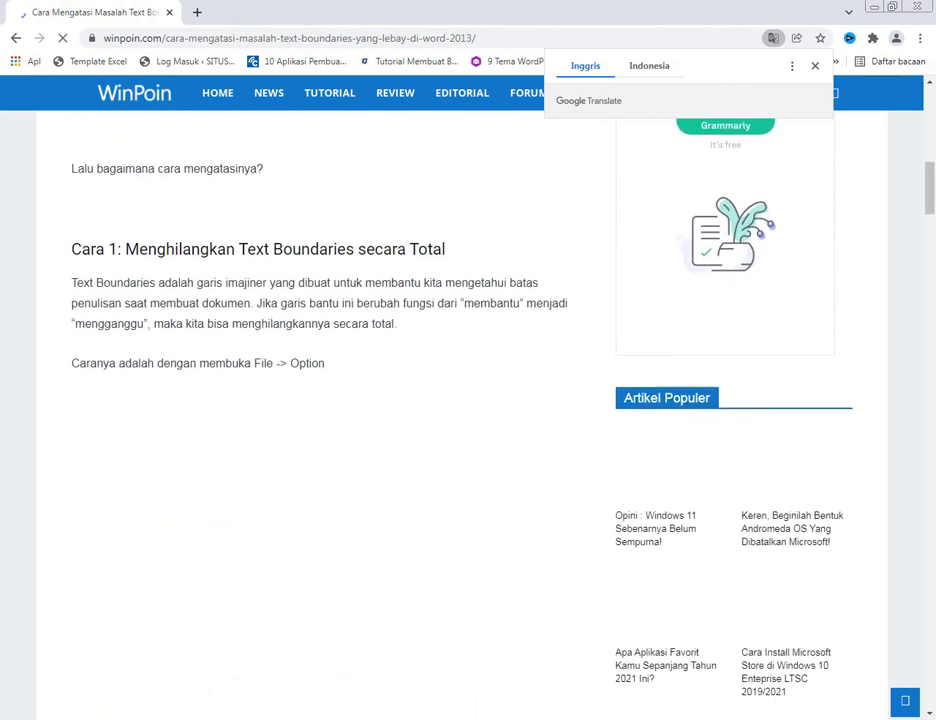
pyautogui.scroll(-7, 468, 420)
pyautogui.scroll(-5, 468, 420)
pyautogui.scroll(-6, 468, 420)
pyautogui.scroll(-5, 468, 420)
pyautogui.scroll(-4, 468, 420)
pyautogui.scroll(-4, 468, 420)
pyautogui.scroll(-4, 468, 420)
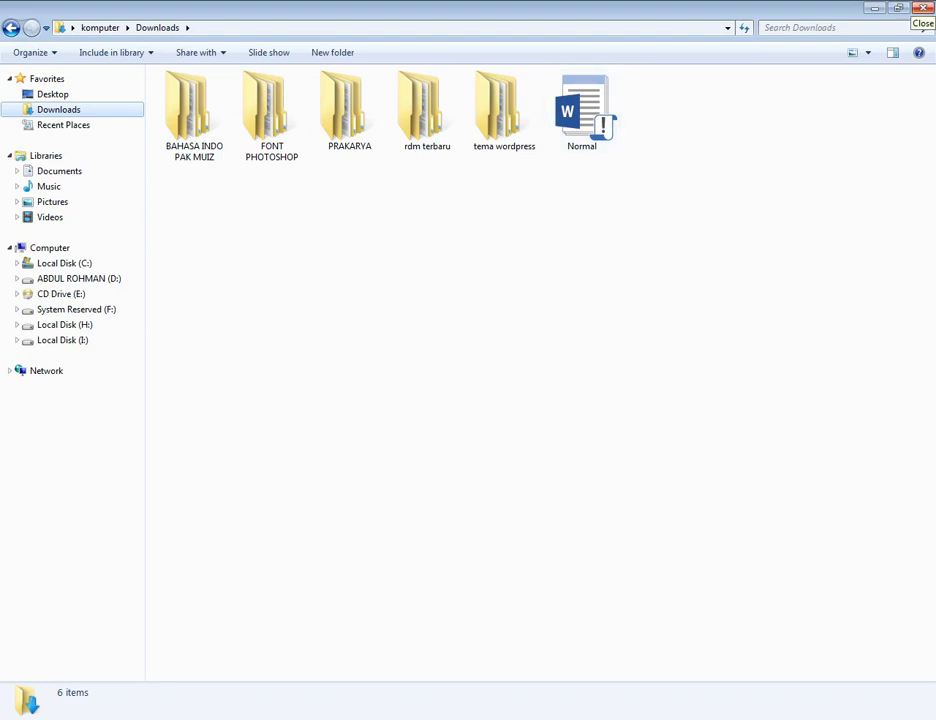
# Close the Downloads window and browse to Local Disk (C:).
pyautogui.click(922, 8)
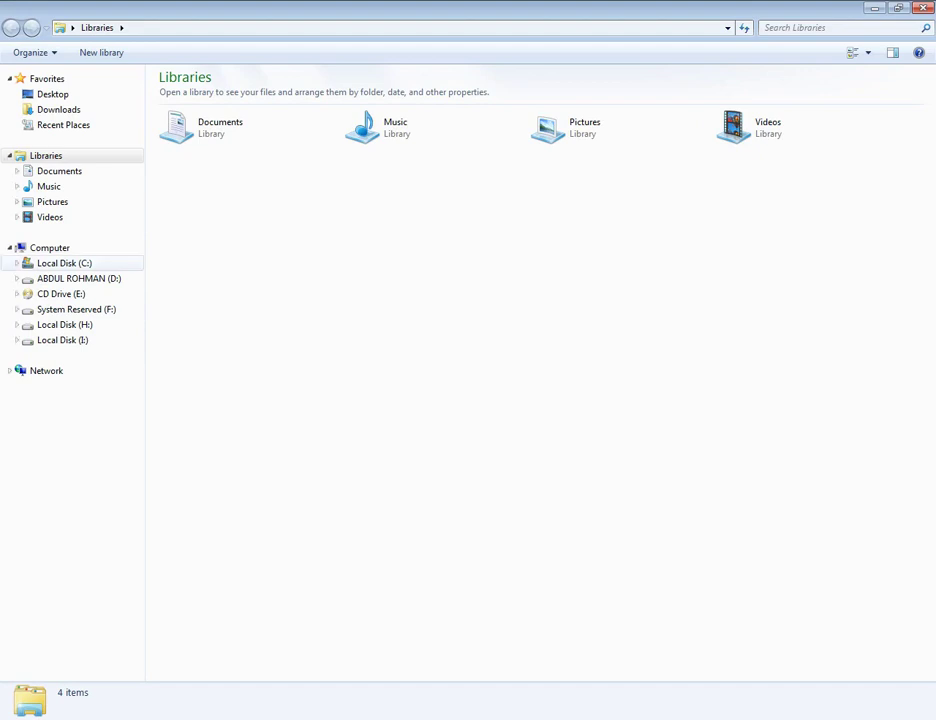
pyautogui.click(64, 263)
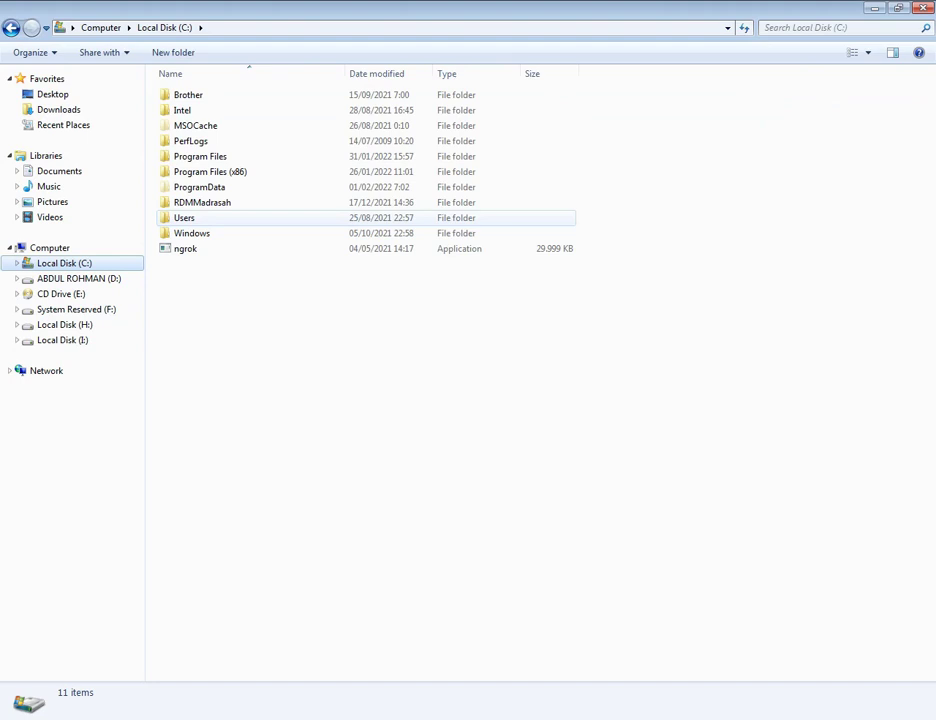
# Go through Users, Server, AppData, Roaming and Microsoft into Templates, selecting Normal.
pyautogui.doubleClick(184, 217)
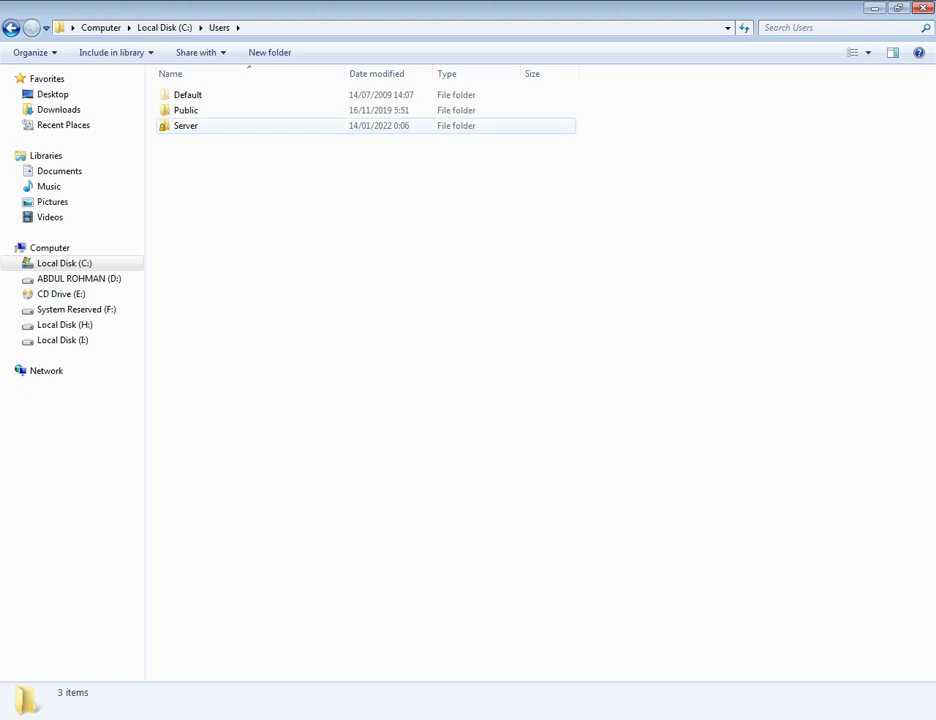
pyautogui.doubleClick(185, 125)
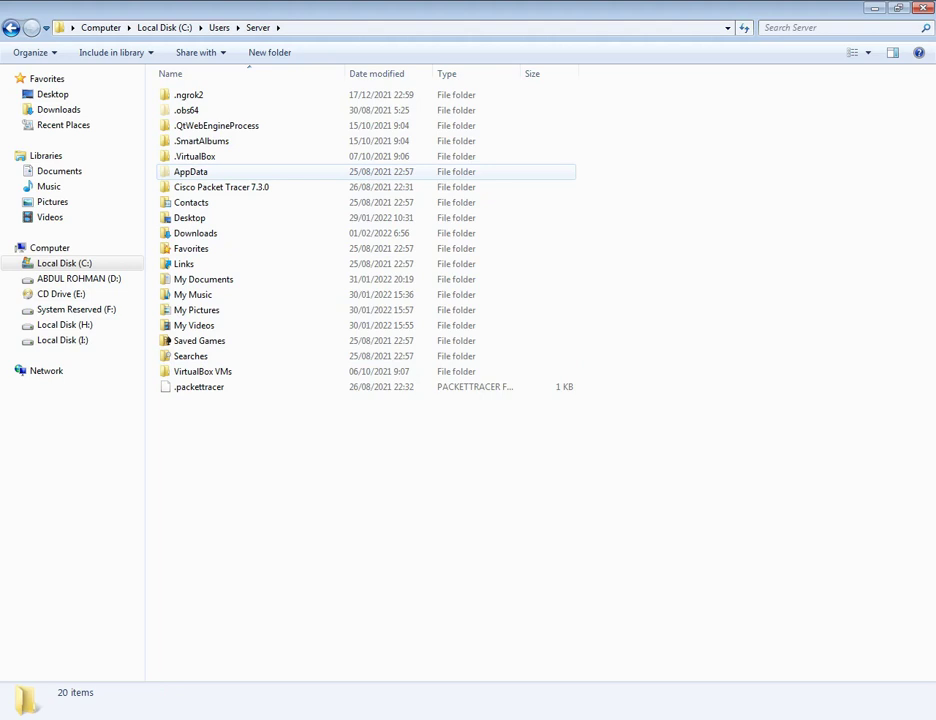
pyautogui.doubleClick(190, 171)
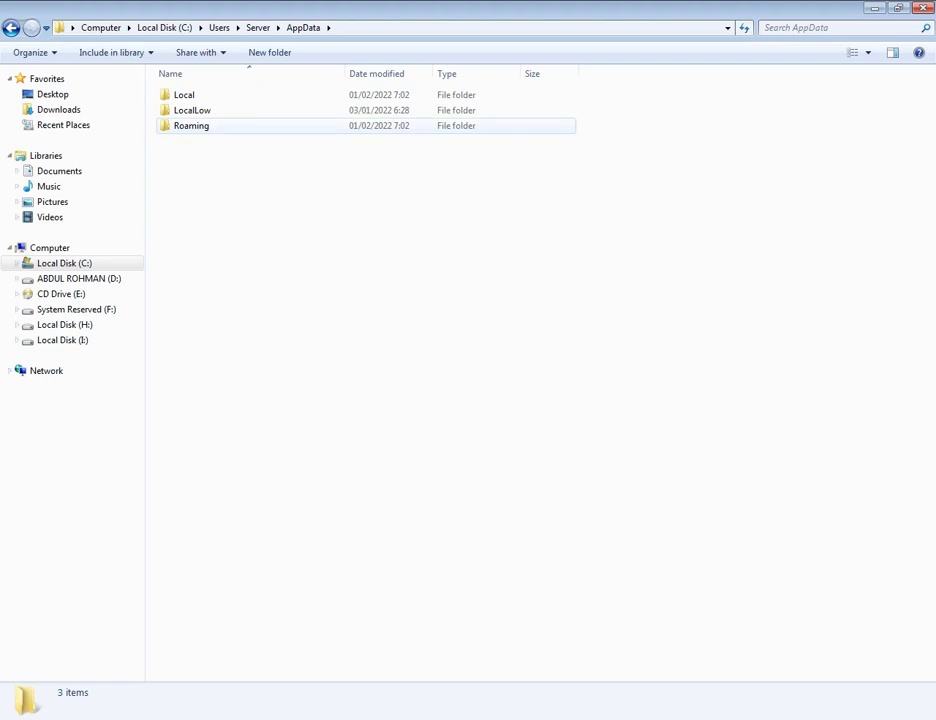
pyautogui.doubleClick(191, 125)
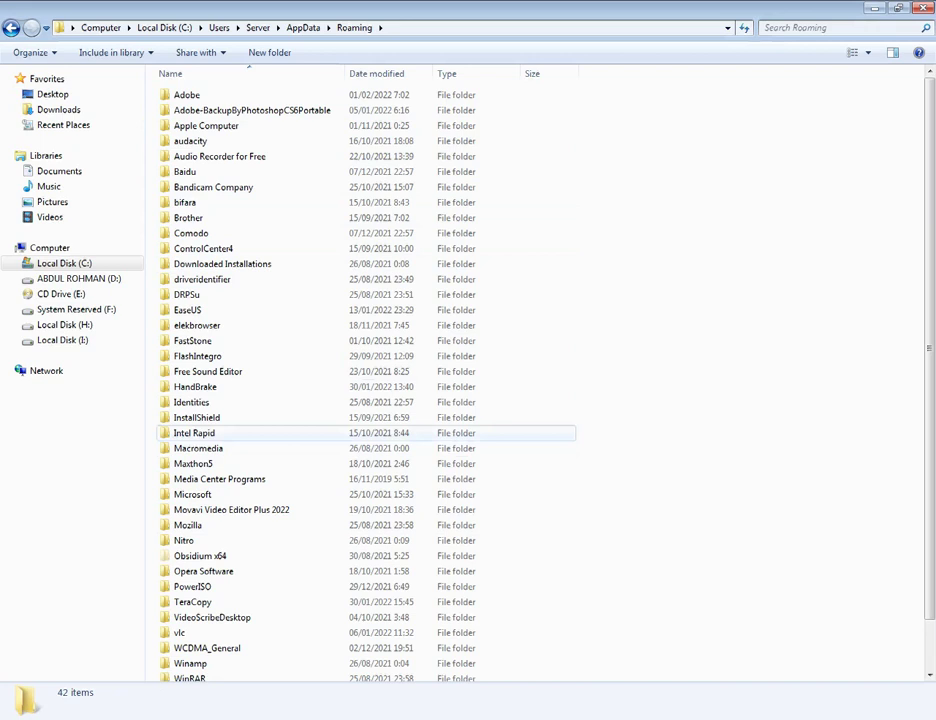
pyautogui.click(185, 202)
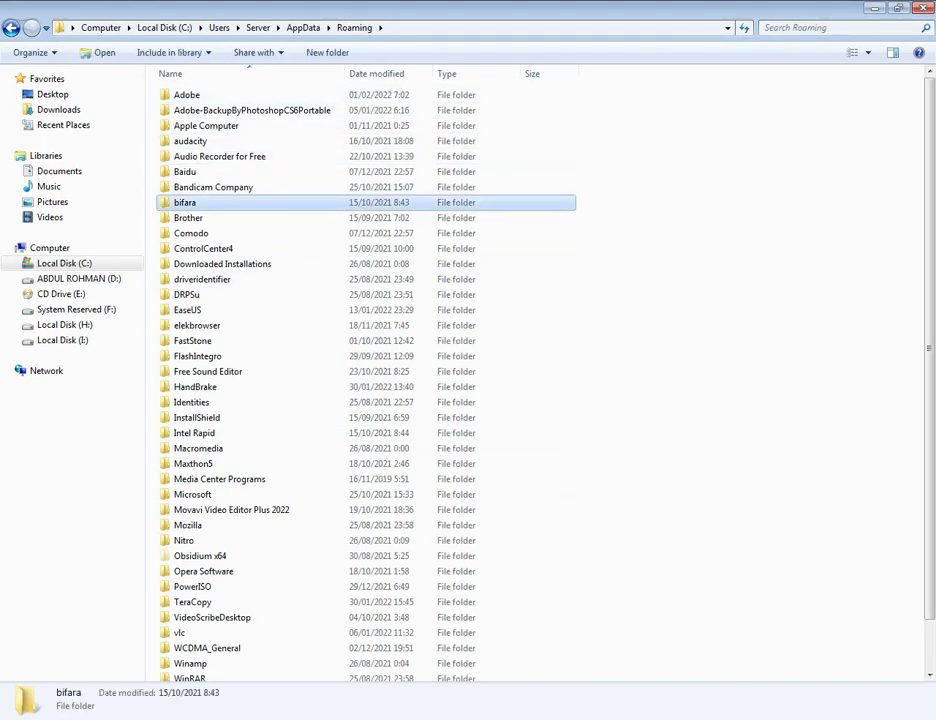
pyautogui.click(198, 448)
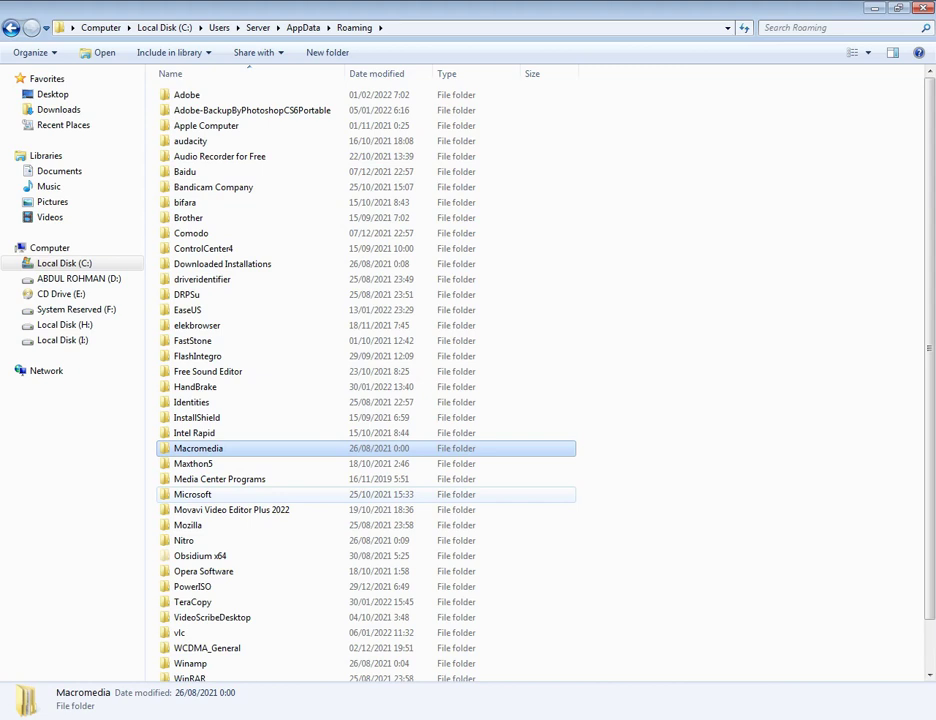
pyautogui.doubleClick(192, 494)
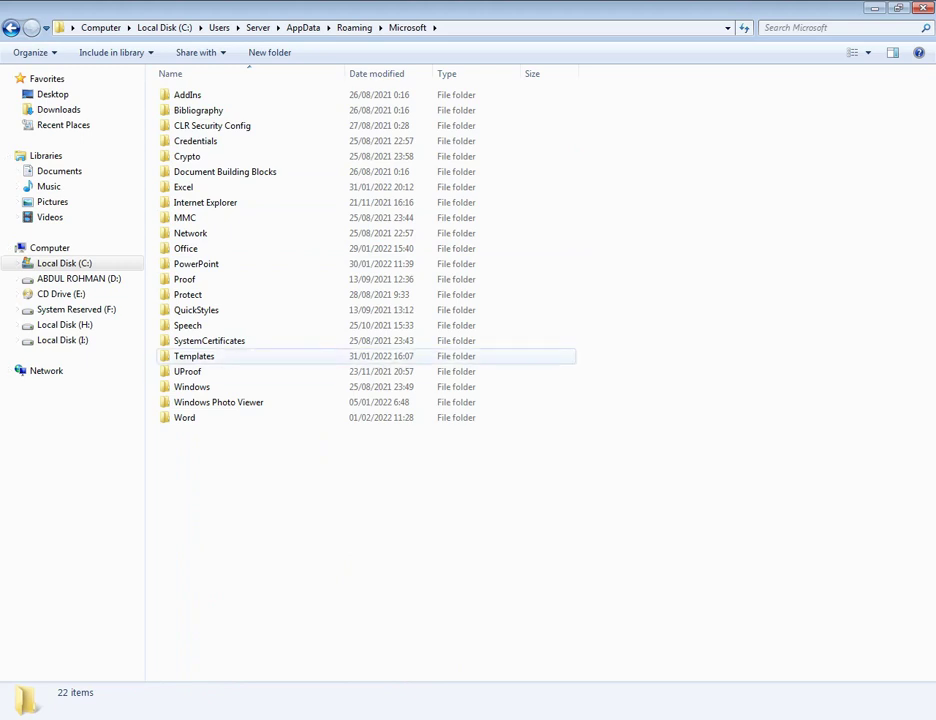
pyautogui.doubleClick(194, 356)
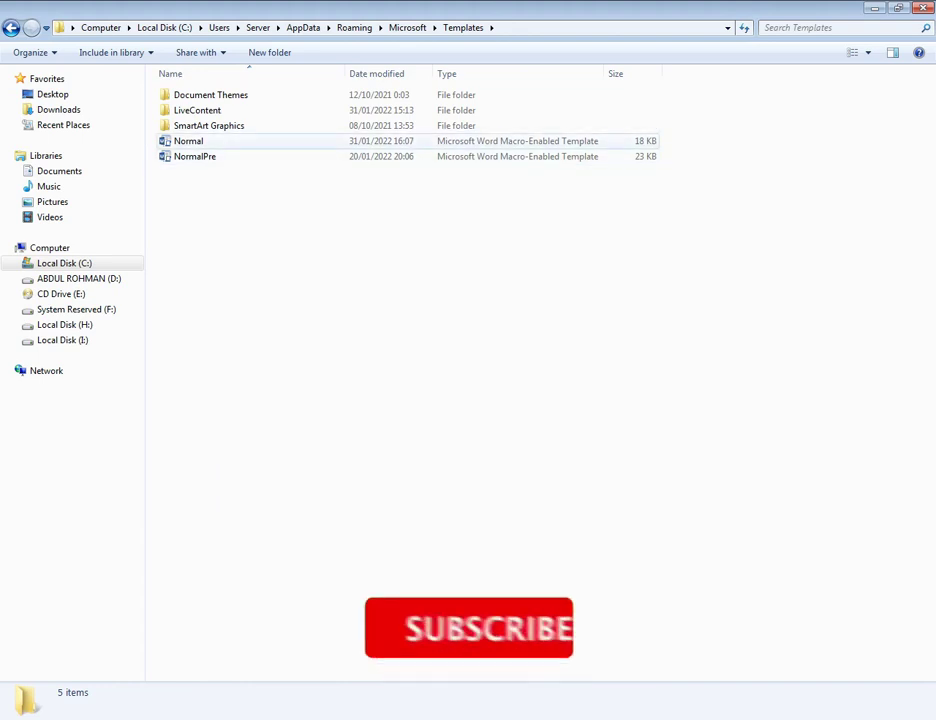
pyautogui.click(188, 141)
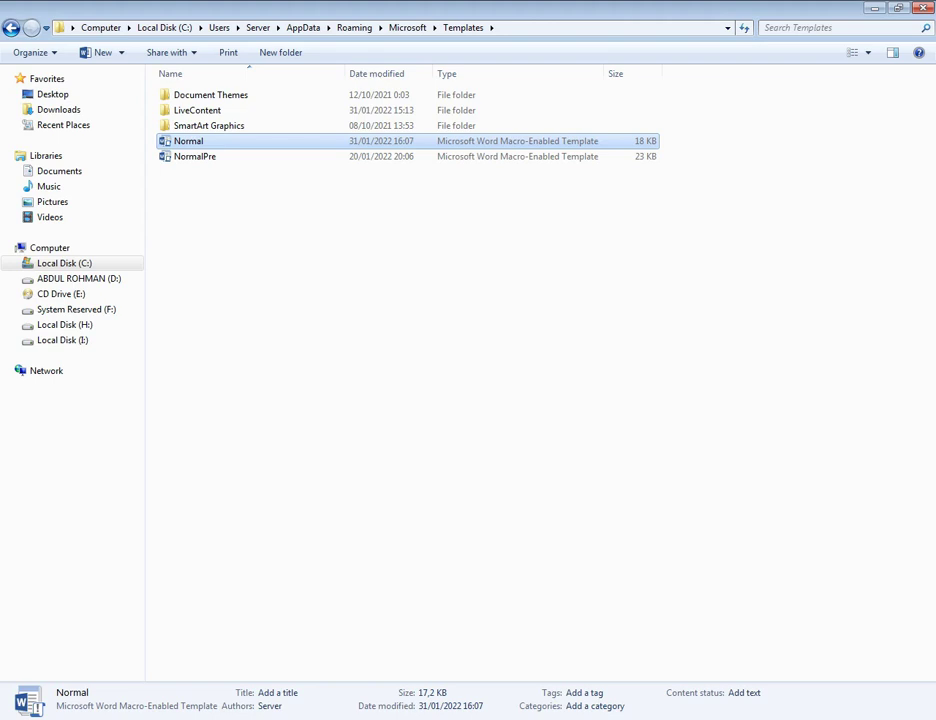
# Rename the Normal template to Normal_Original.
pyautogui.rightClick(197, 145)
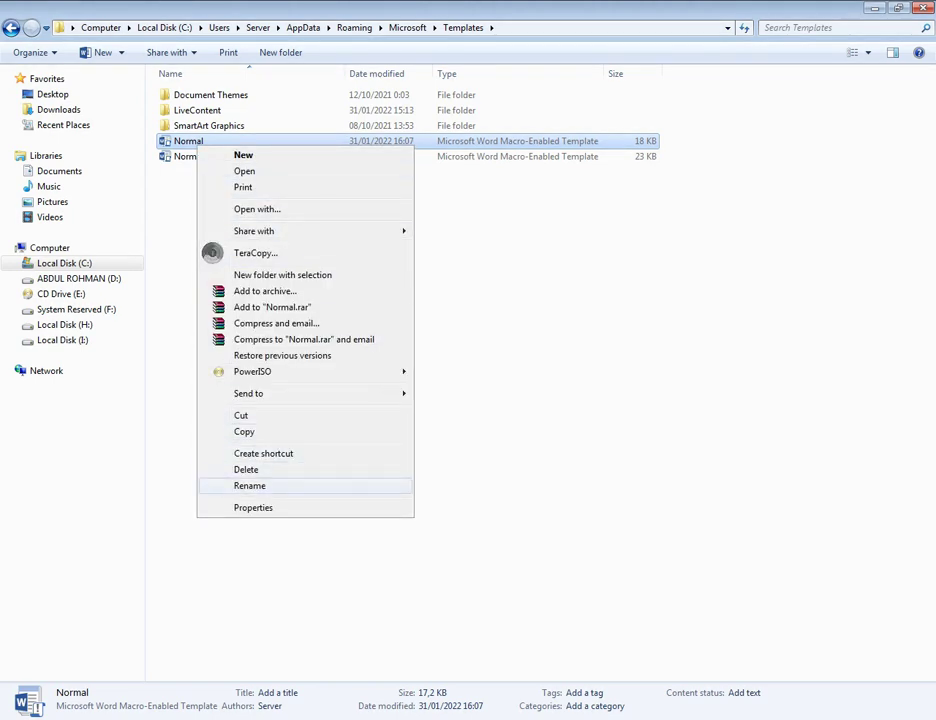
pyautogui.press('Return')
pyautogui.press('End')
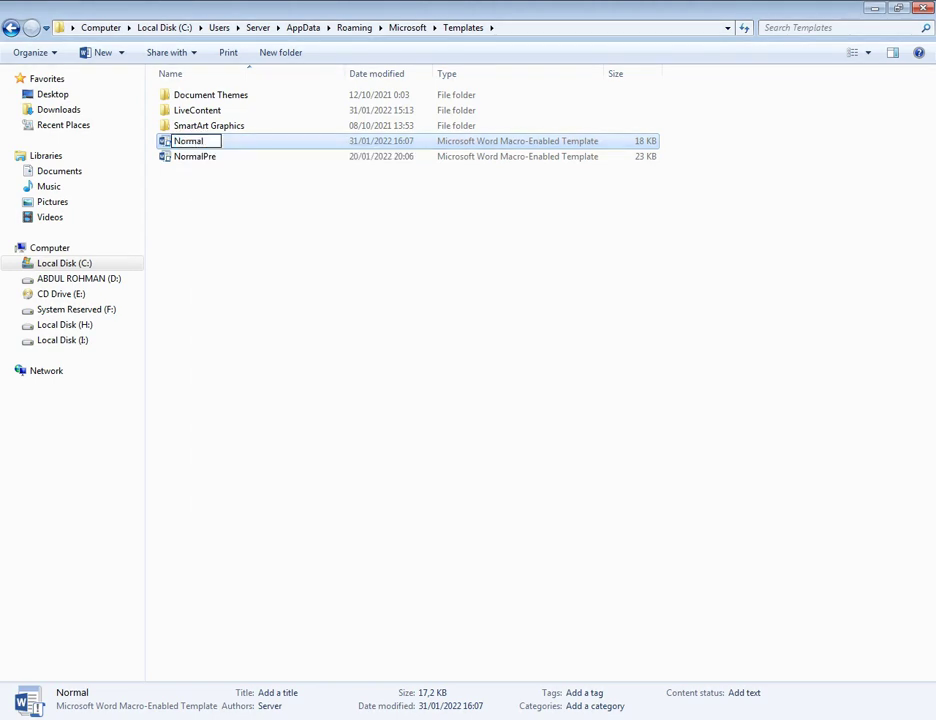
pyautogui.write('_')
pyautogui.write('Original')
pyautogui.press('Return')
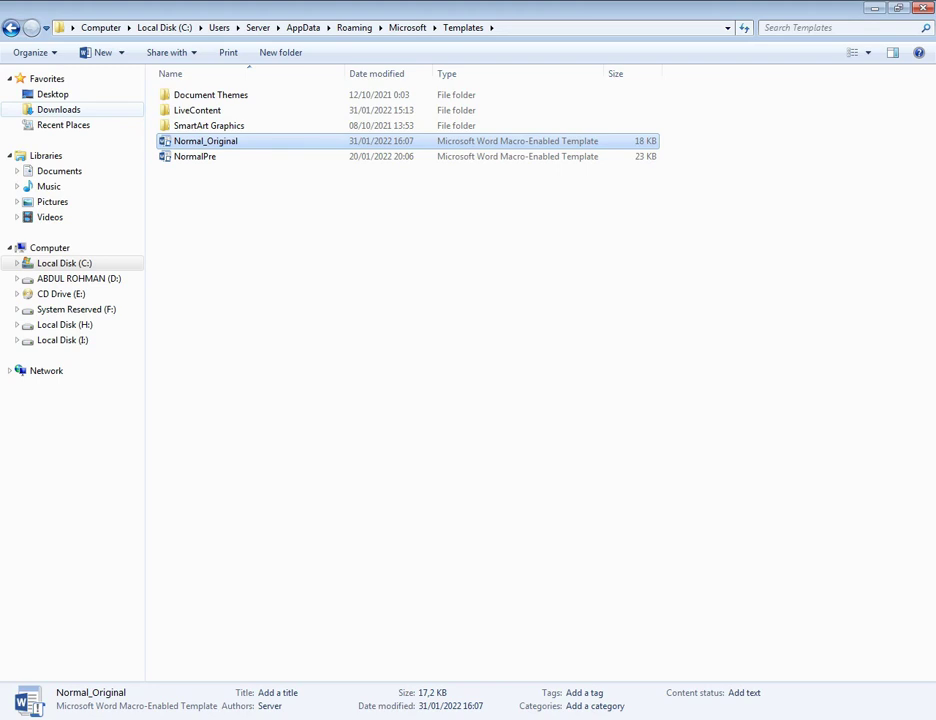
# Copy the downloaded Normal template from Downloads and return to the Templates folder.
pyautogui.click(58, 109)
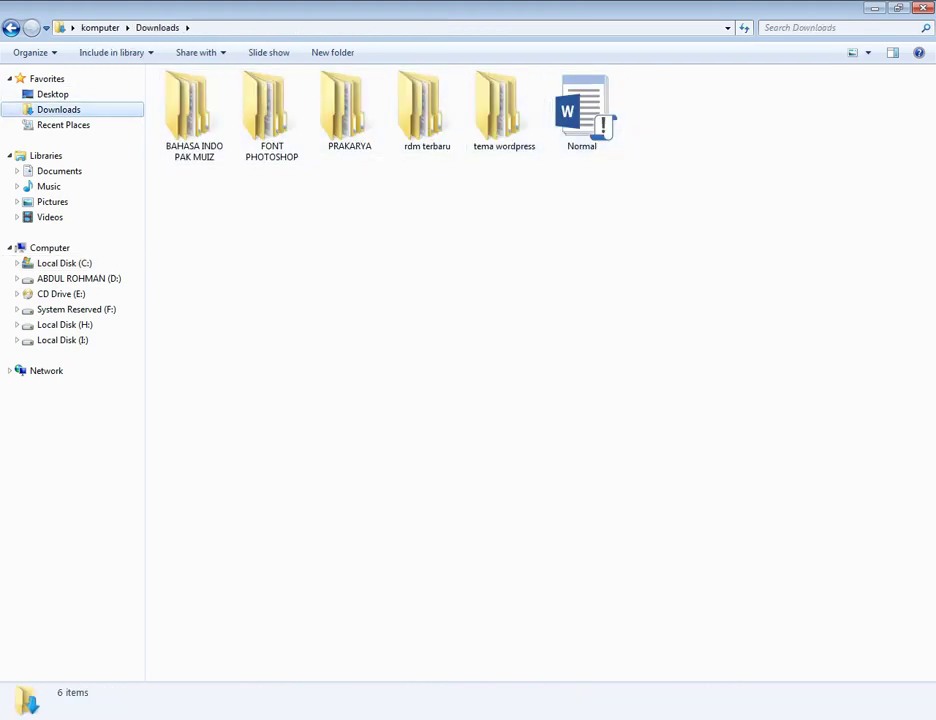
pyautogui.click(582, 110)
pyautogui.rightClick(579, 118)
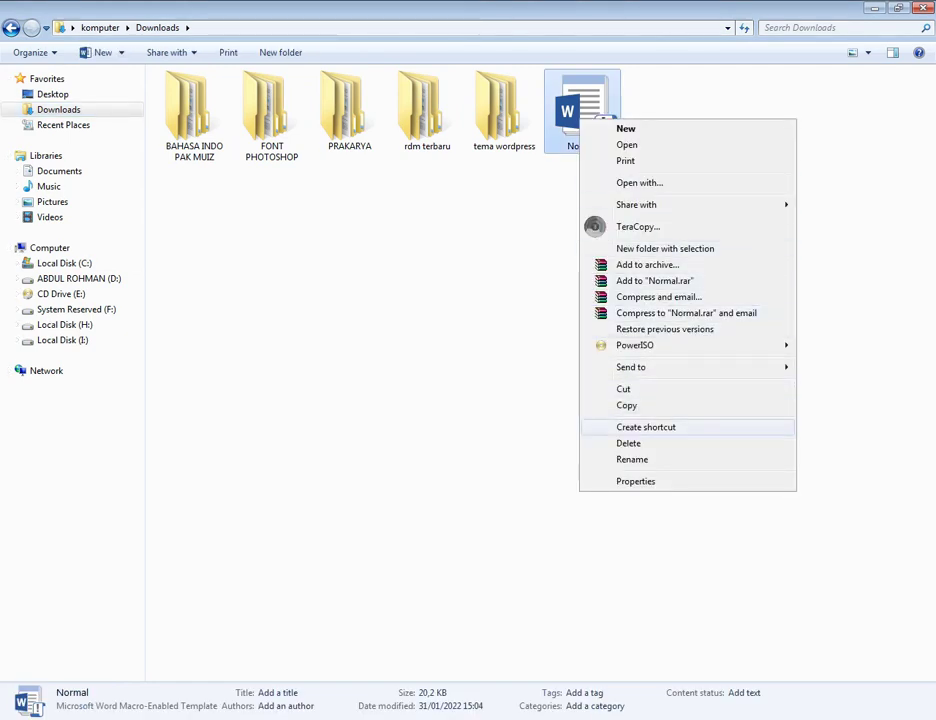
pyautogui.click(626, 405)
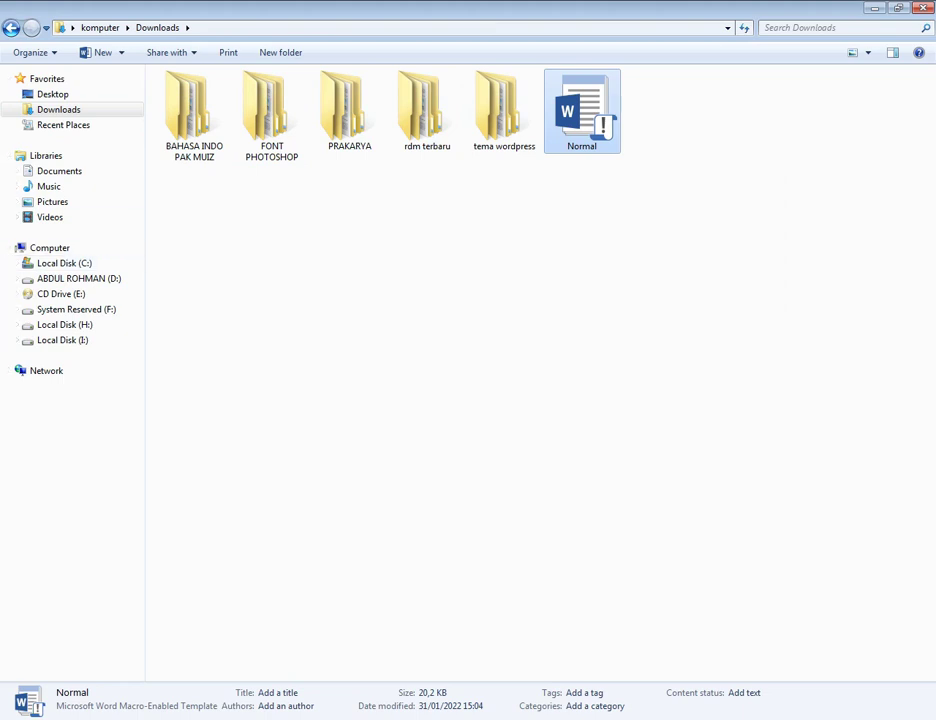
pyautogui.hotkey('alt', 'Left')
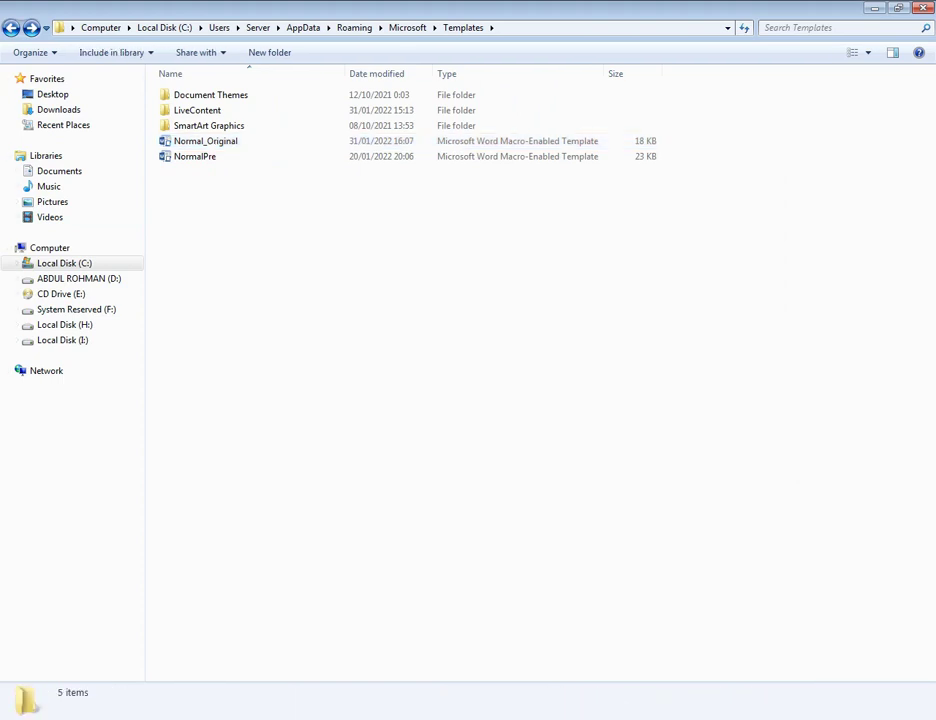
# Paste the downloaded Normal template into Templates, confirming the TeraCopy prompt.
pyautogui.rightClick(269, 224)
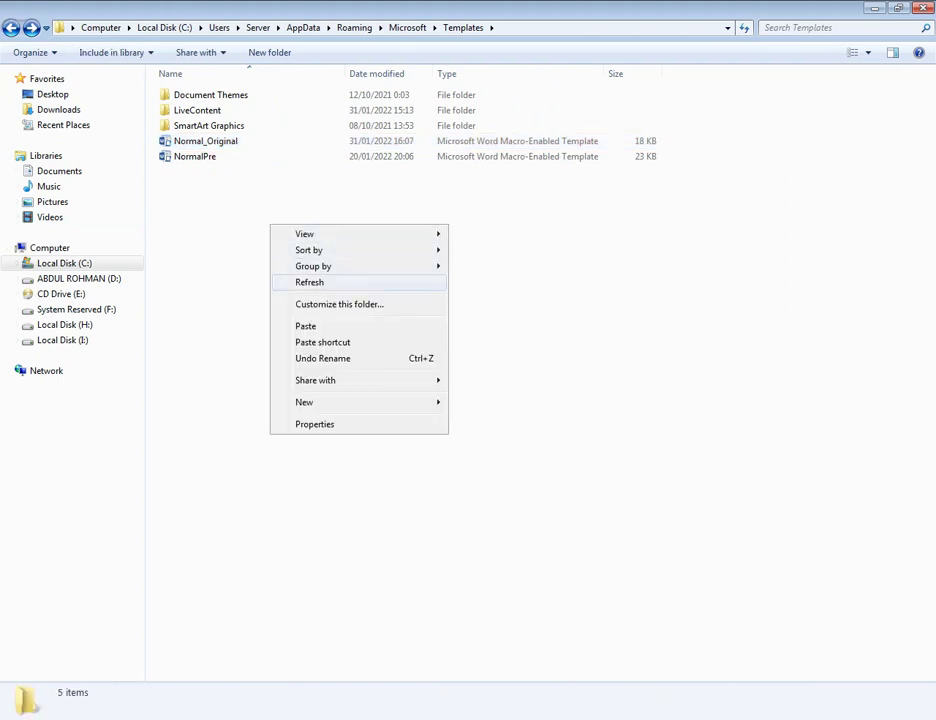
pyautogui.click(306, 326)
pyautogui.press('Up')
pyautogui.press('Return')
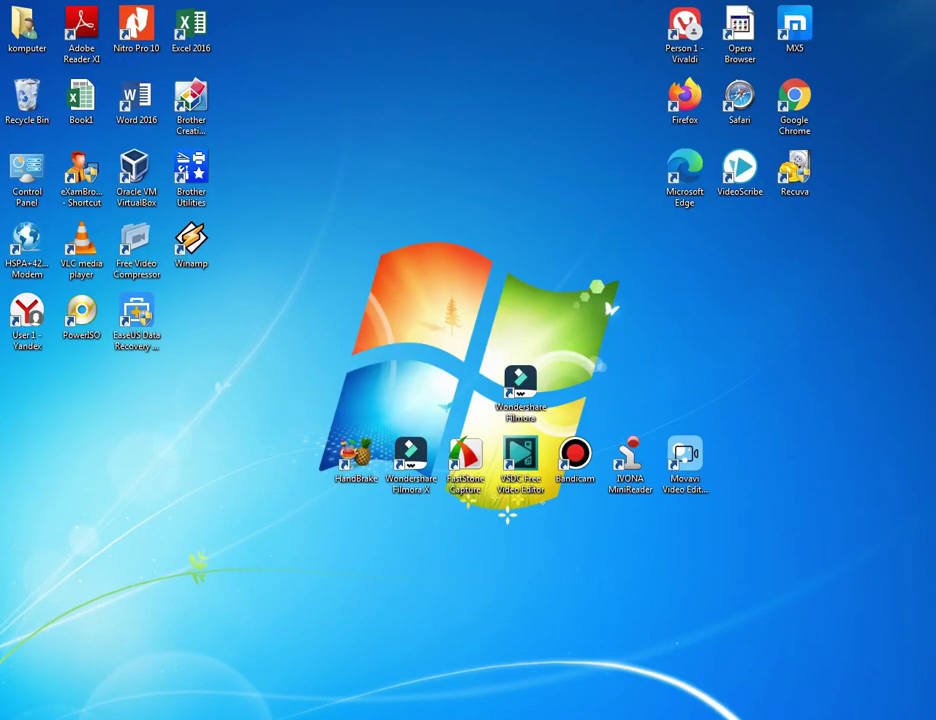
# Launch Word 2013 from the Start menu and create a new blank document.
pyautogui.press('super')
pyautogui.click(63, 584)
pyautogui.press('Escape')
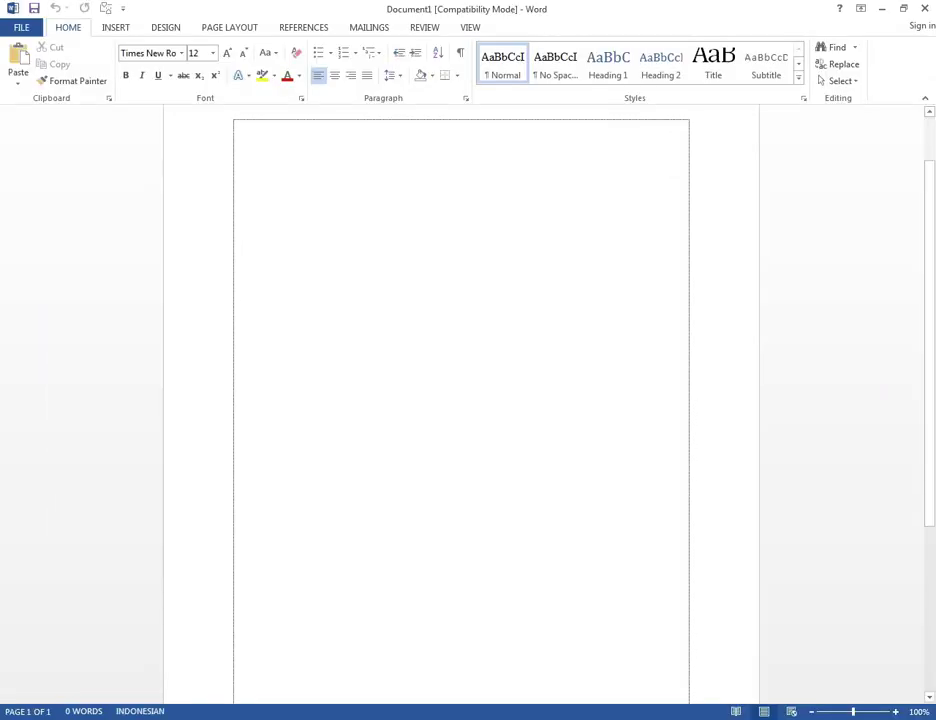
# Zoom the blank page to 80% to show its dashed text boundaries.
pyautogui.scroll(-3, 461, 400)
pyautogui.scroll(-2, 461, 400)
pyautogui.scroll(3, 461, 400)
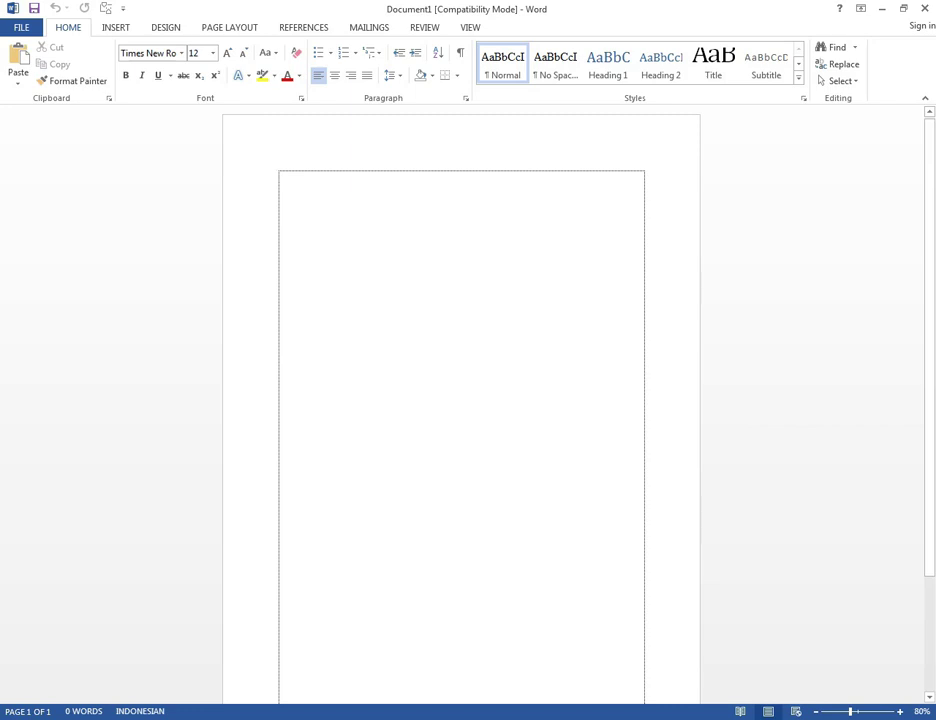
pyautogui.scroll(-1, 461, 400)
pyautogui.scroll(-2, 461, 400)
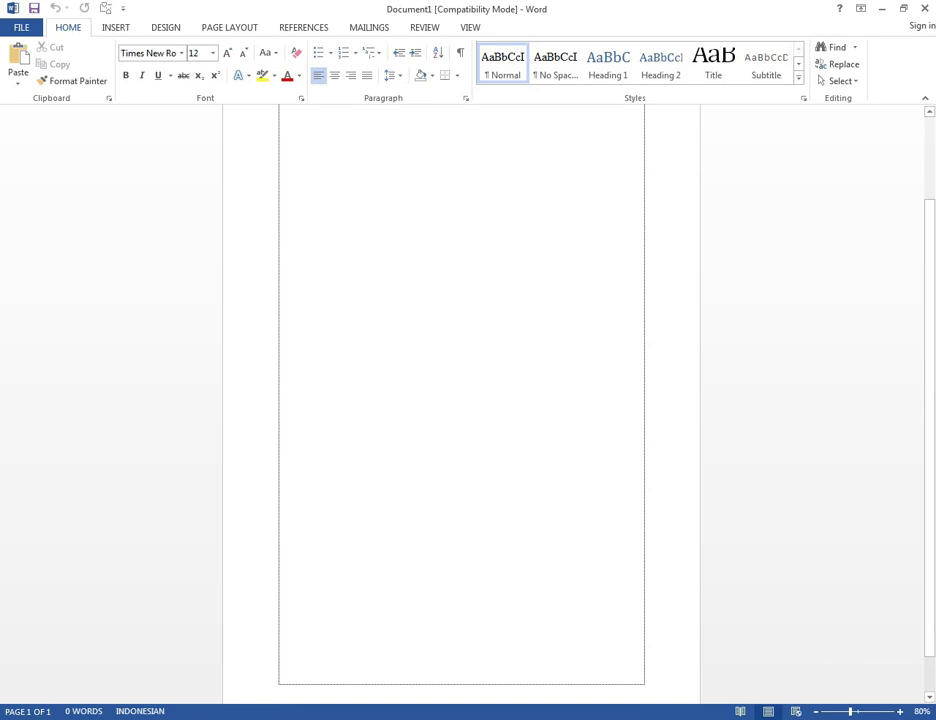
pyautogui.scroll(3, 461, 400)
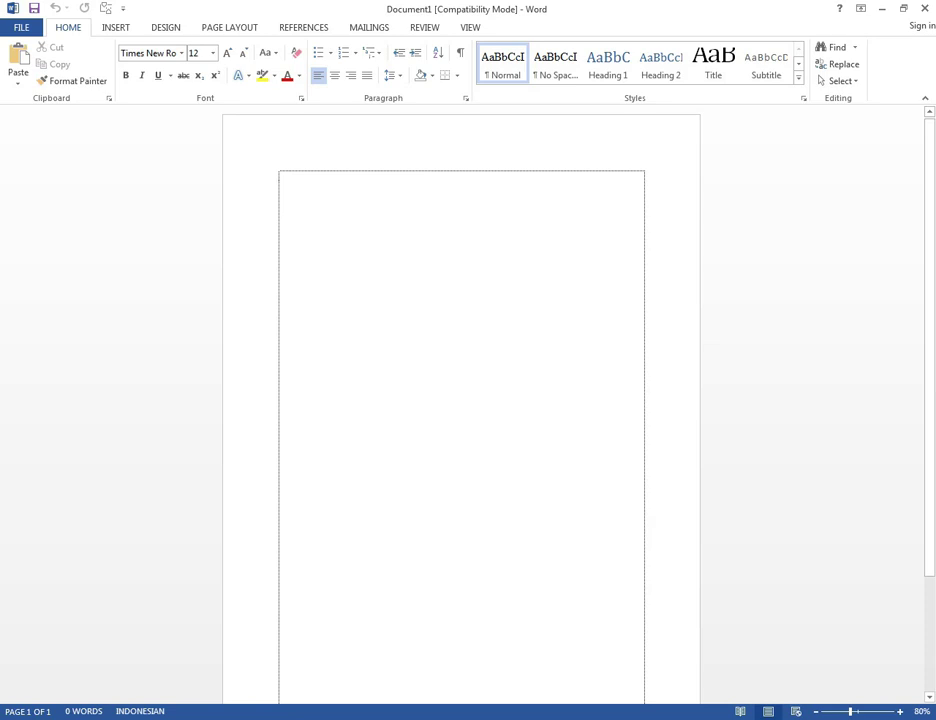
# Type 'Nama saya adalah' and centre it on the page.
pyautogui.write('Nama ')
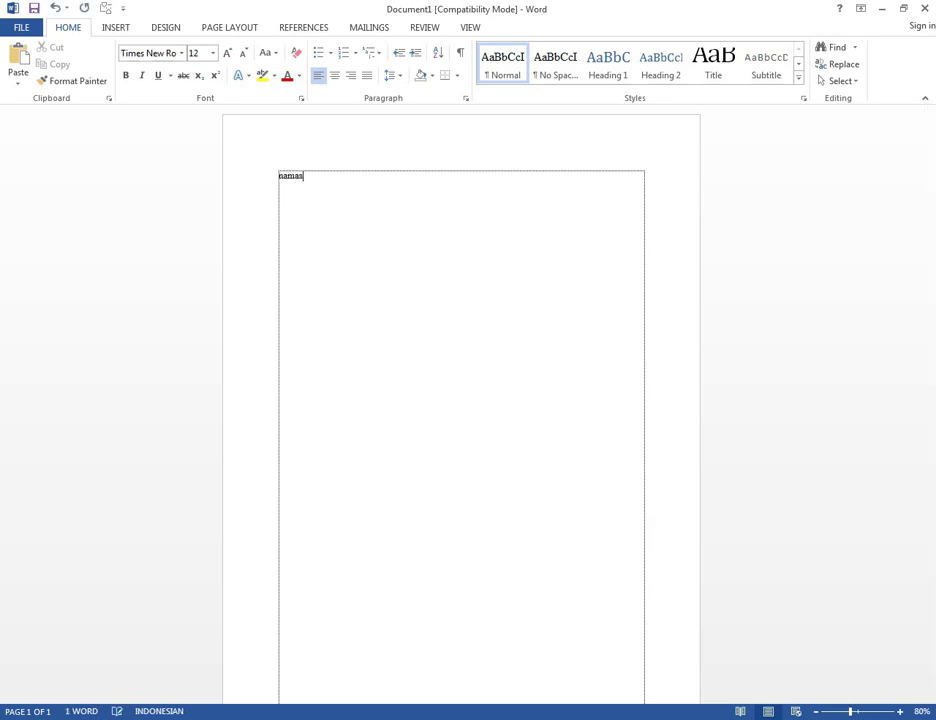
pyautogui.write('saya adalah')
pyautogui.hotkey('ctrl', 'a')
pyautogui.hotkey('ctrl', 'e')
pyautogui.press('End')
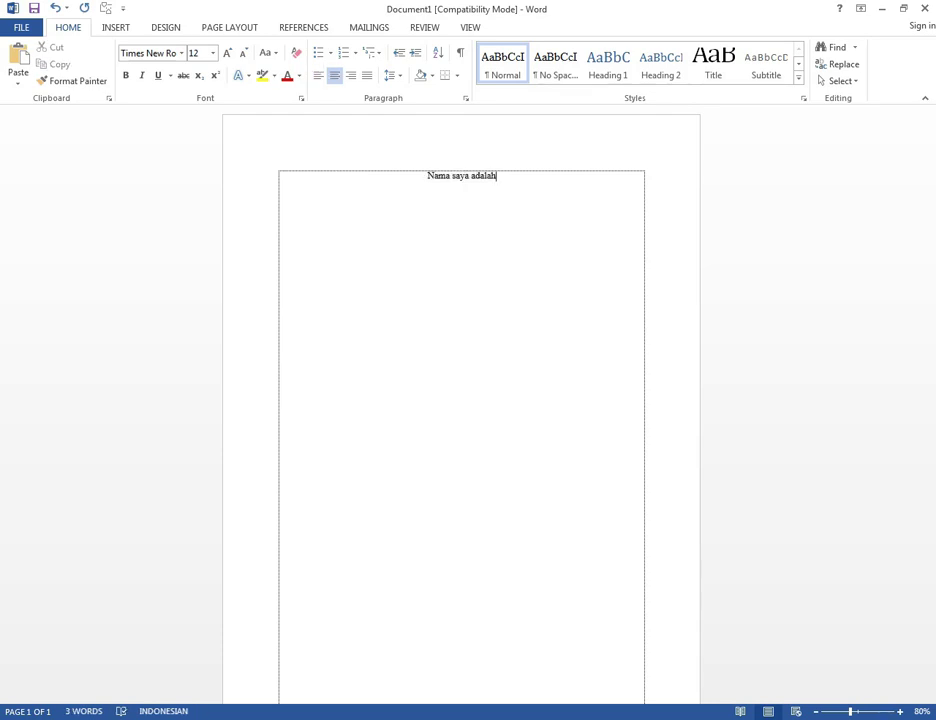
# Add three centred lines of random sample characters below it.
pyautogui.press('Return')
pyautogui.write(',zbczbcmnzbczbcnzbcnzbc')
pyautogui.press('Return')
pyautogui.write('Zmncbnzmcbnzbcnzbcnzbcnzc')
pyautogui.press('Return')
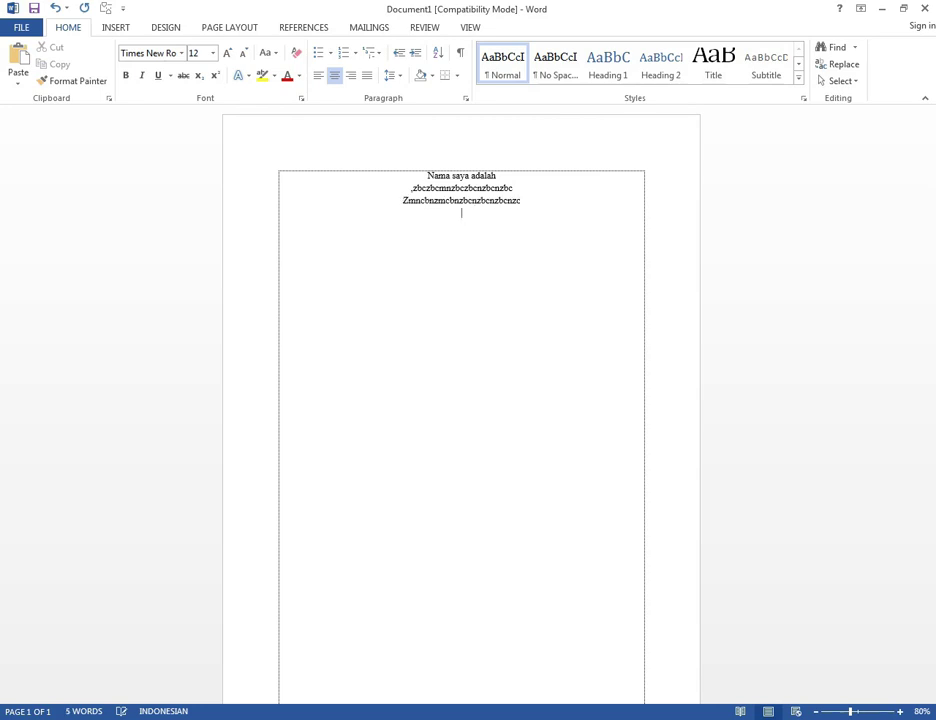
pyautogui.write('C,sbcnsbcnscbnc')
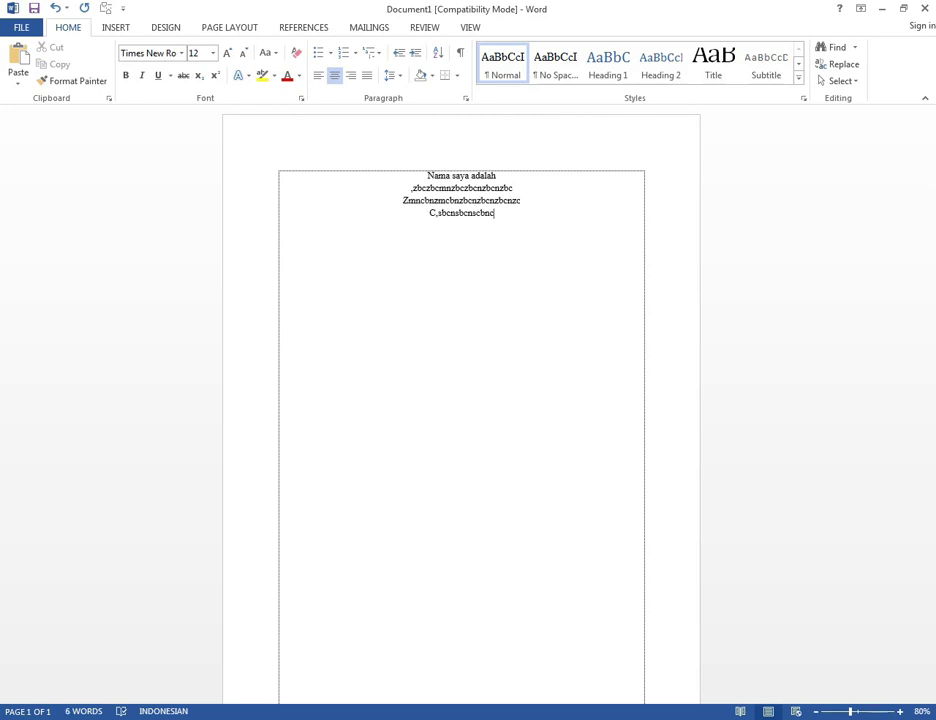